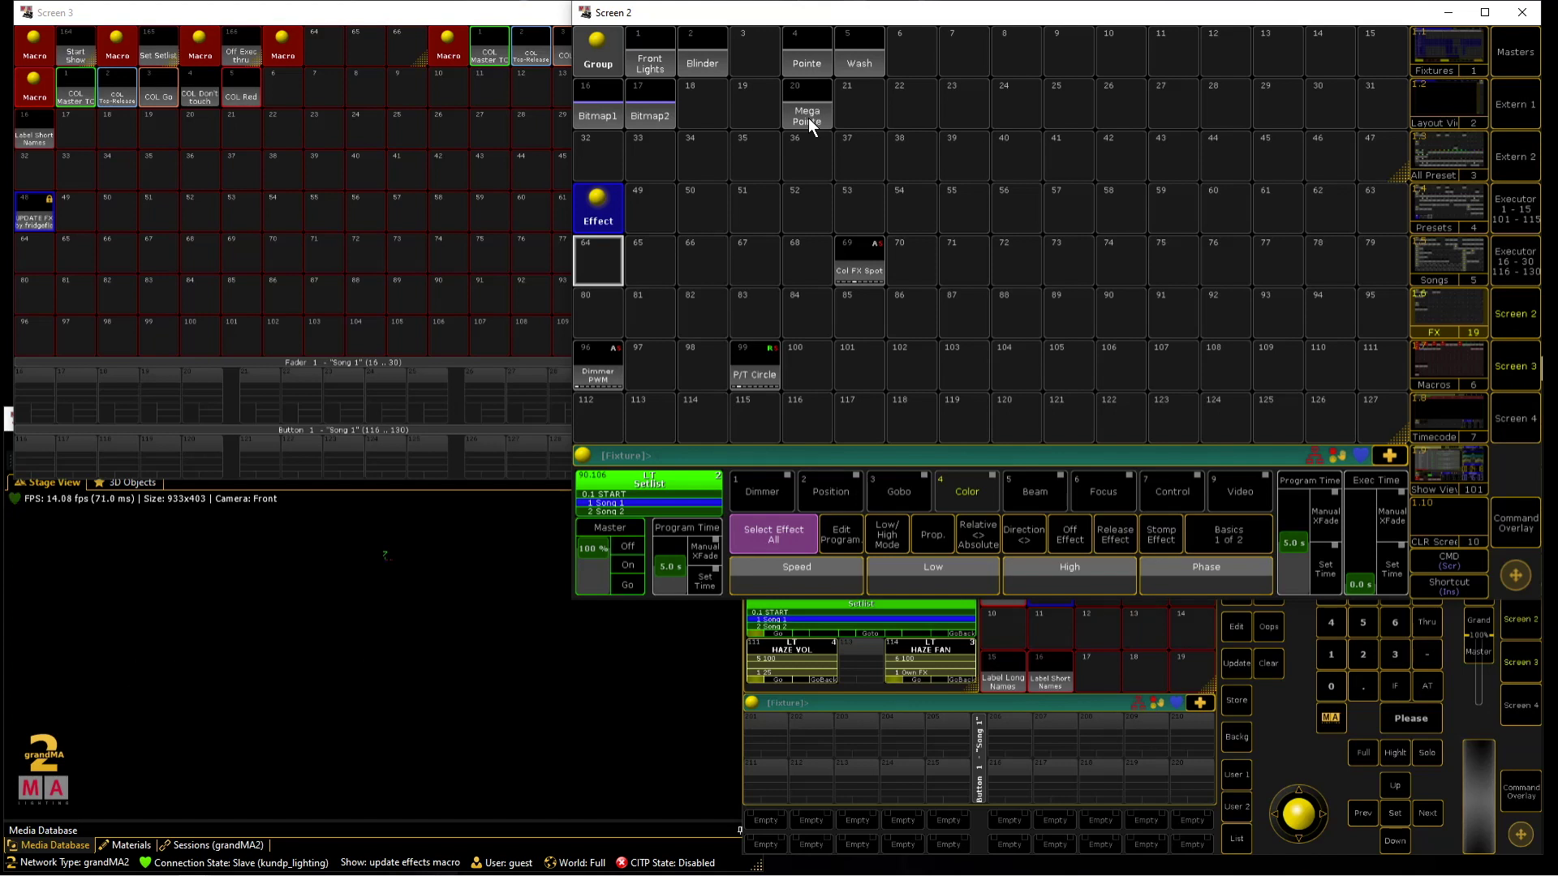
# Load the predefined Dimmer PWM effect into effect 64 and run it on the Mega Pointes
pyautogui.click(810, 120)
pyautogui.click(816, 105)
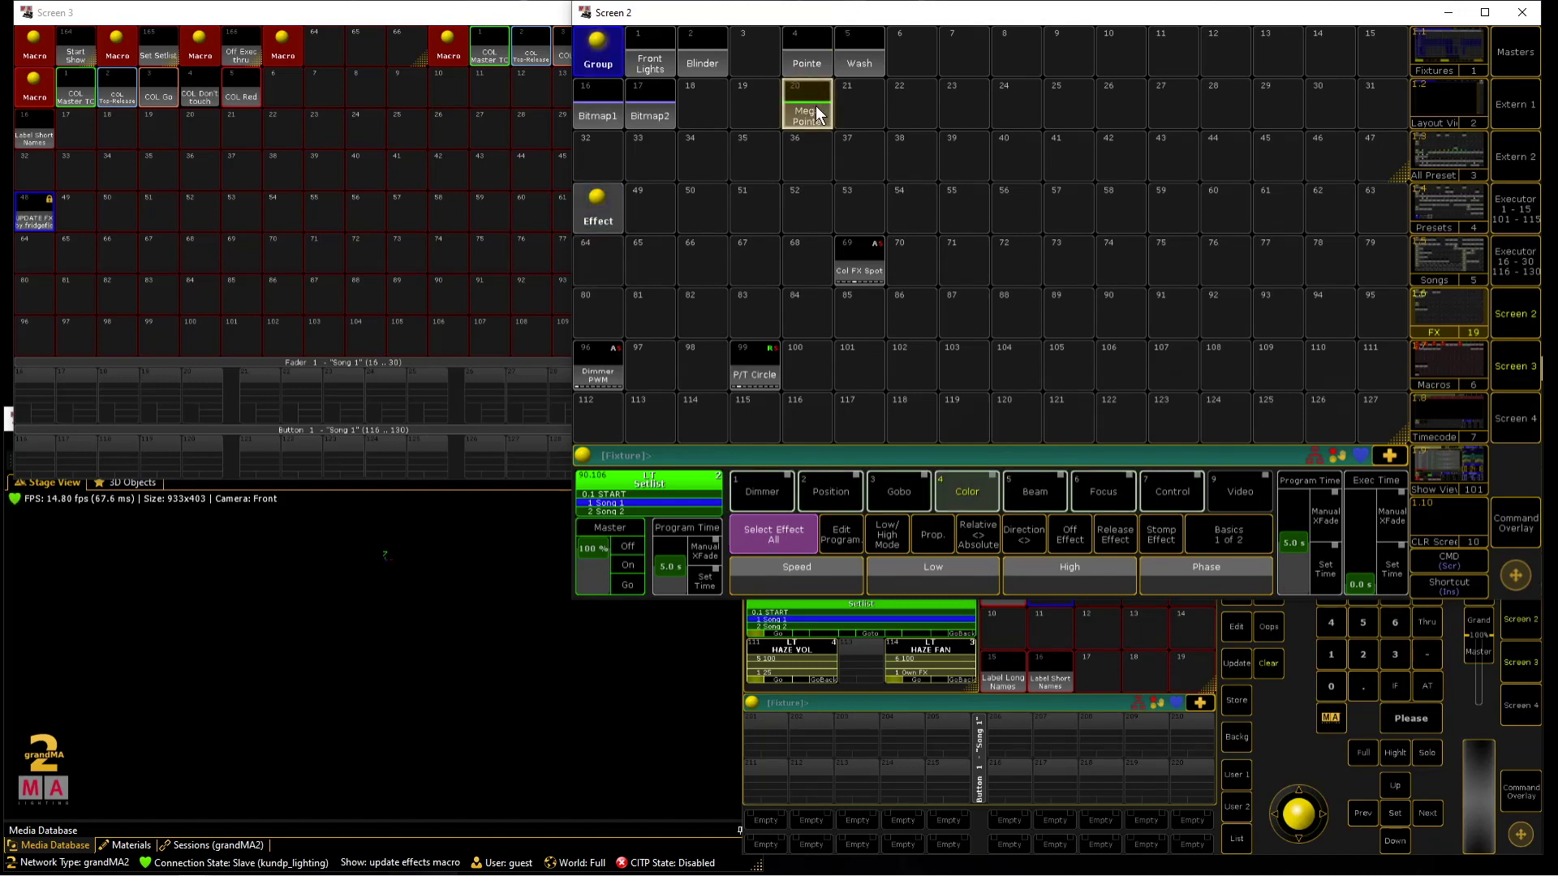
pyautogui.click(599, 254)
pyautogui.click(1192, 633)
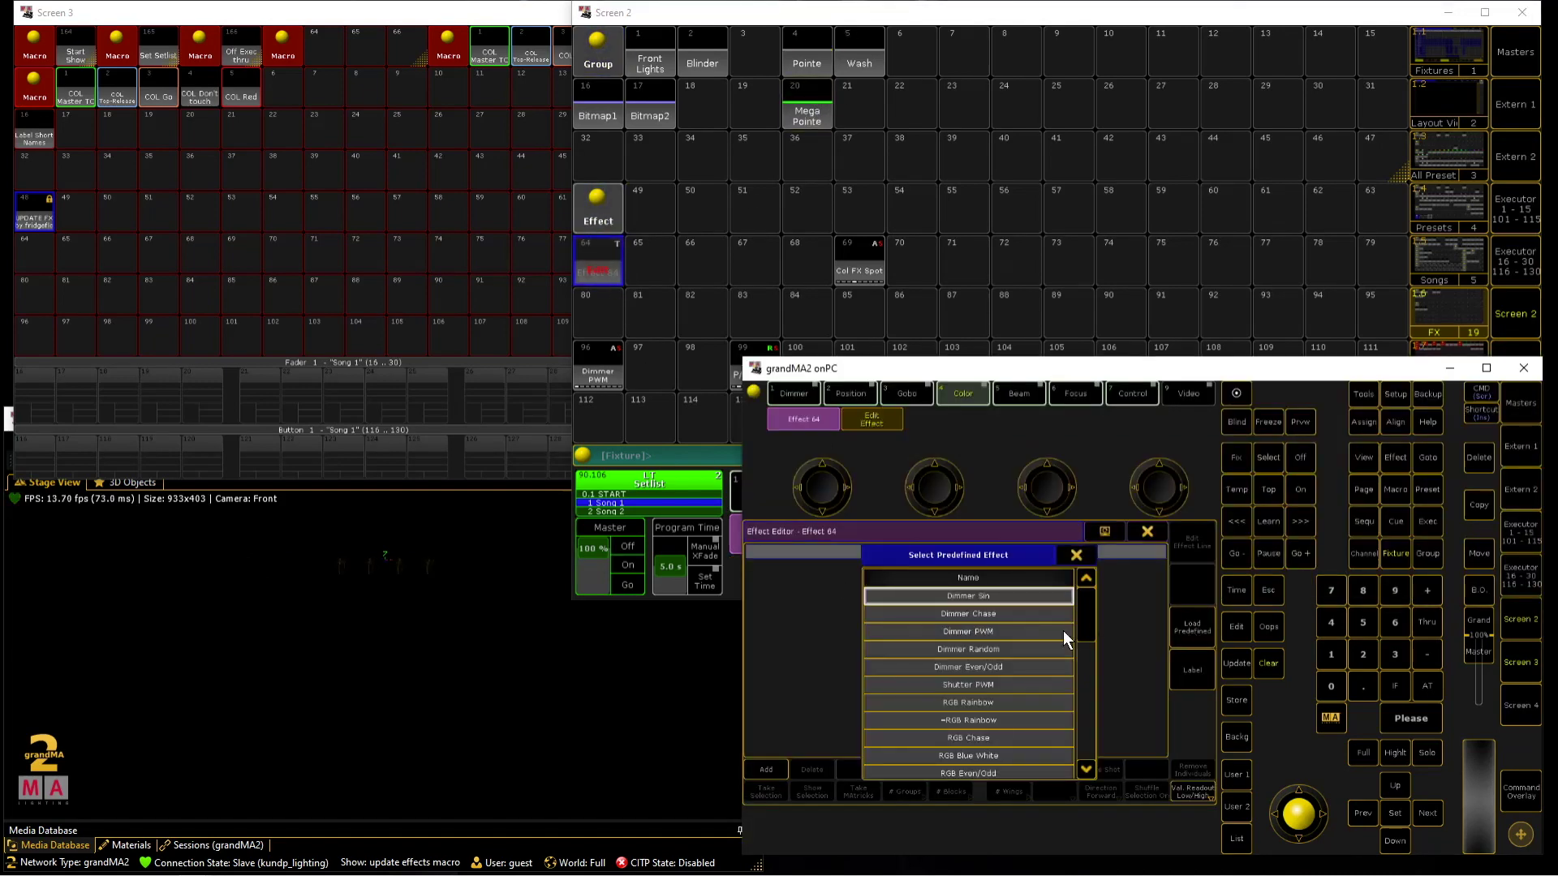
pyautogui.click(990, 634)
pyautogui.click(602, 266)
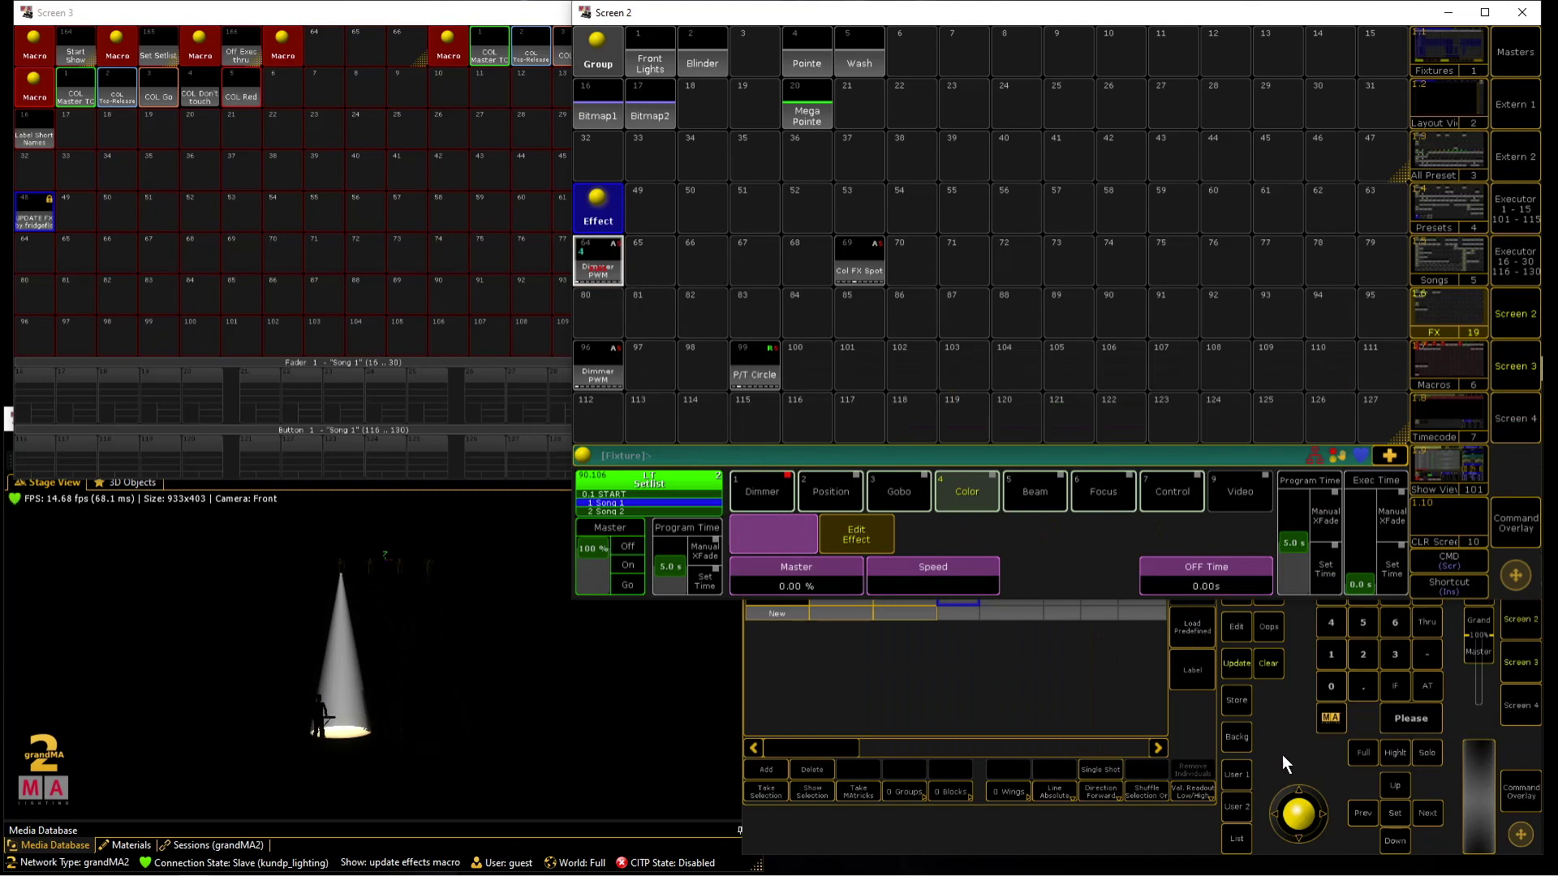
# Store the programmer as a cue on executor 119, then clear the programmer
pyautogui.click(1245, 703)
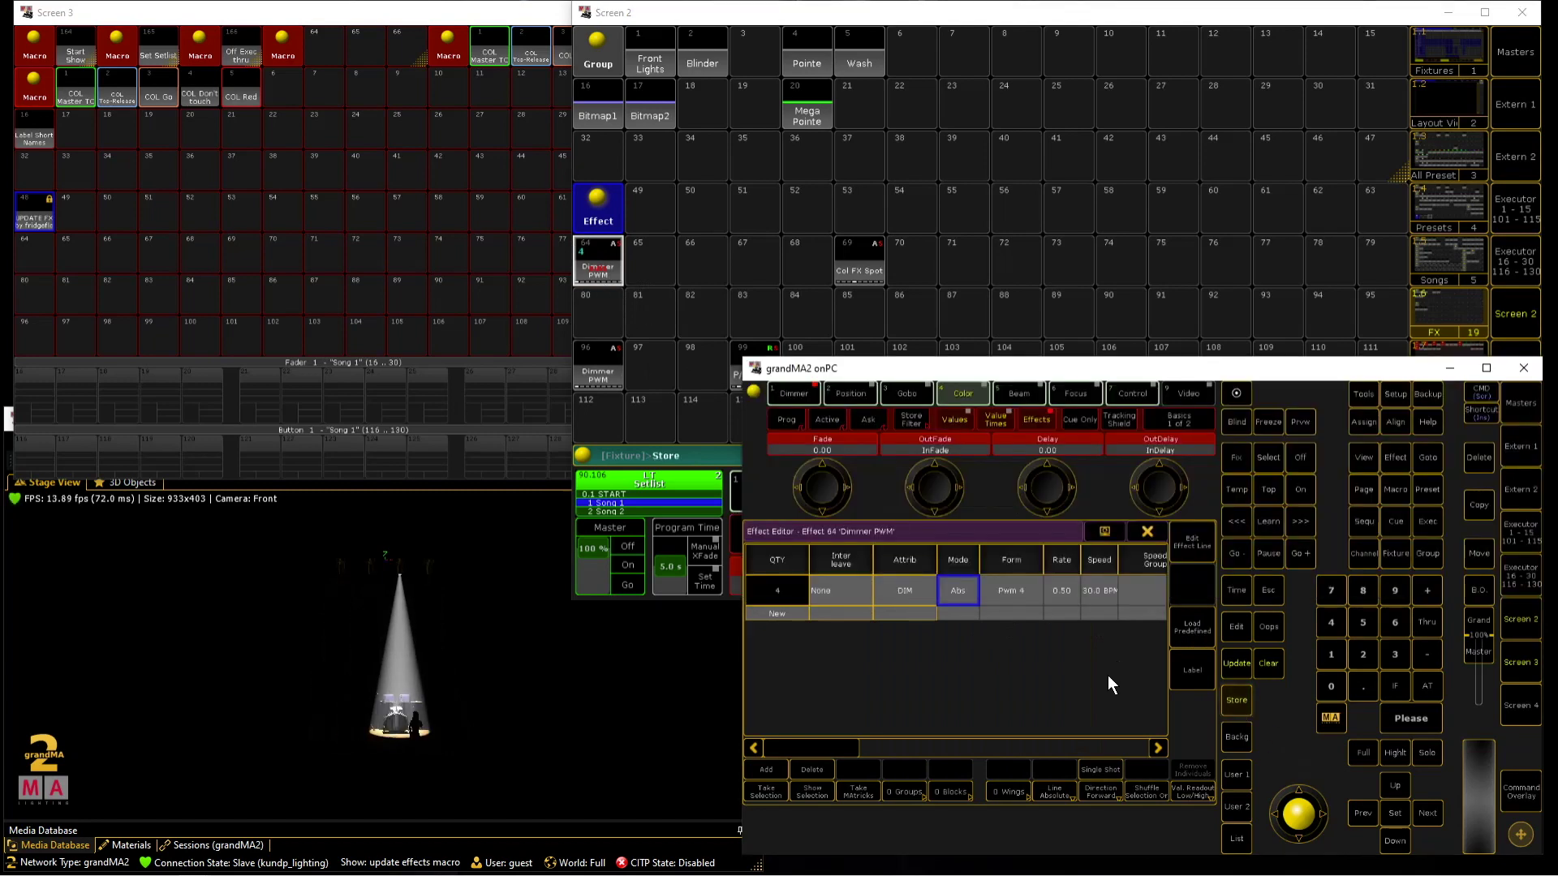
pyautogui.click(158, 460)
pyautogui.click(1276, 668)
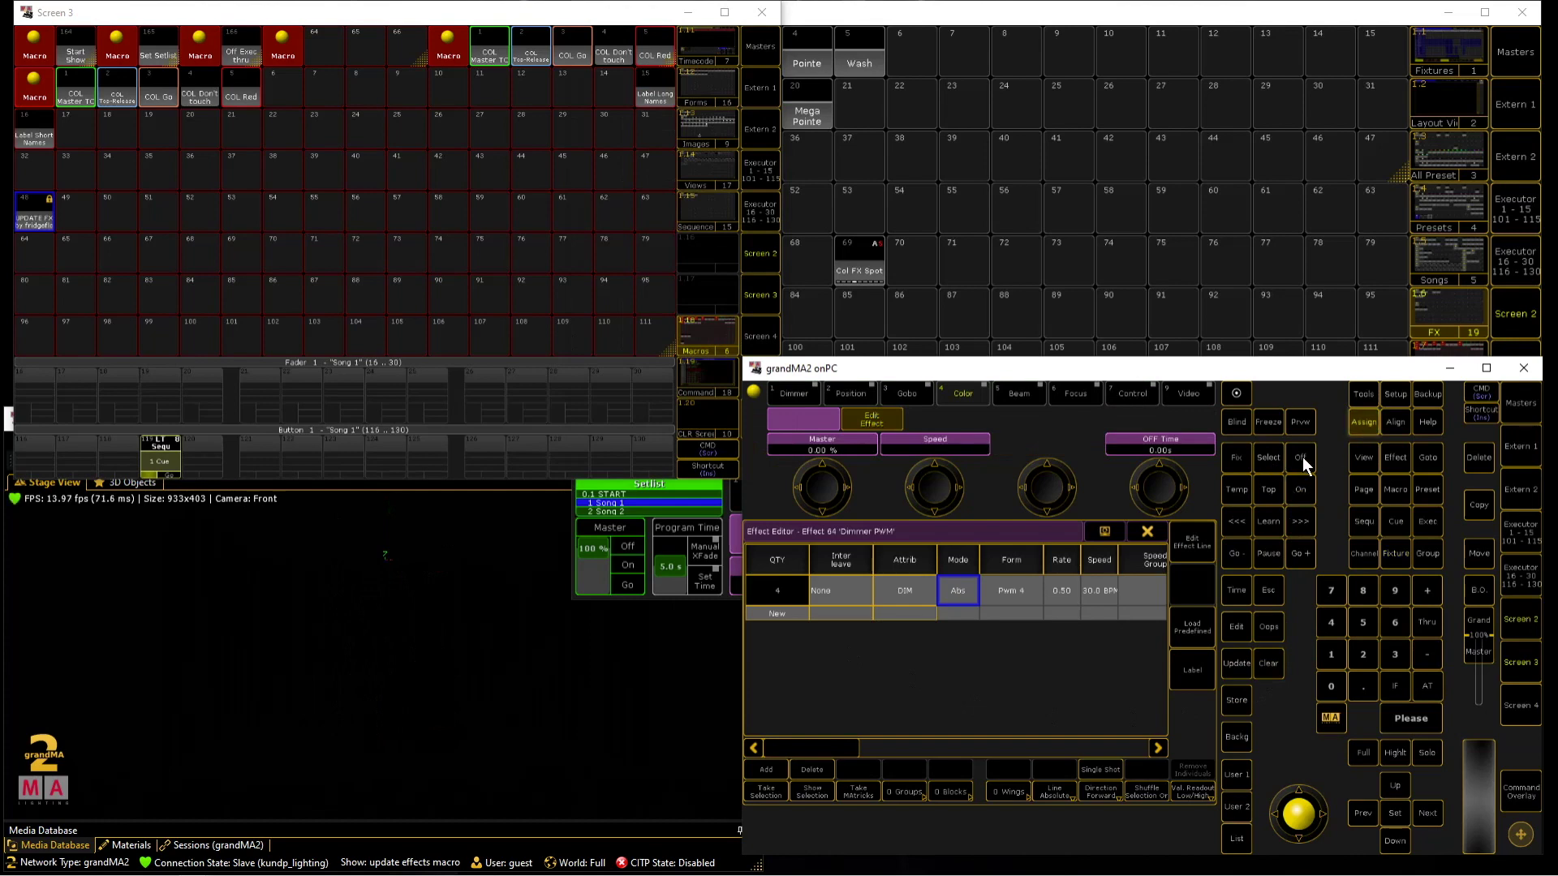
pyautogui.click(824, 95)
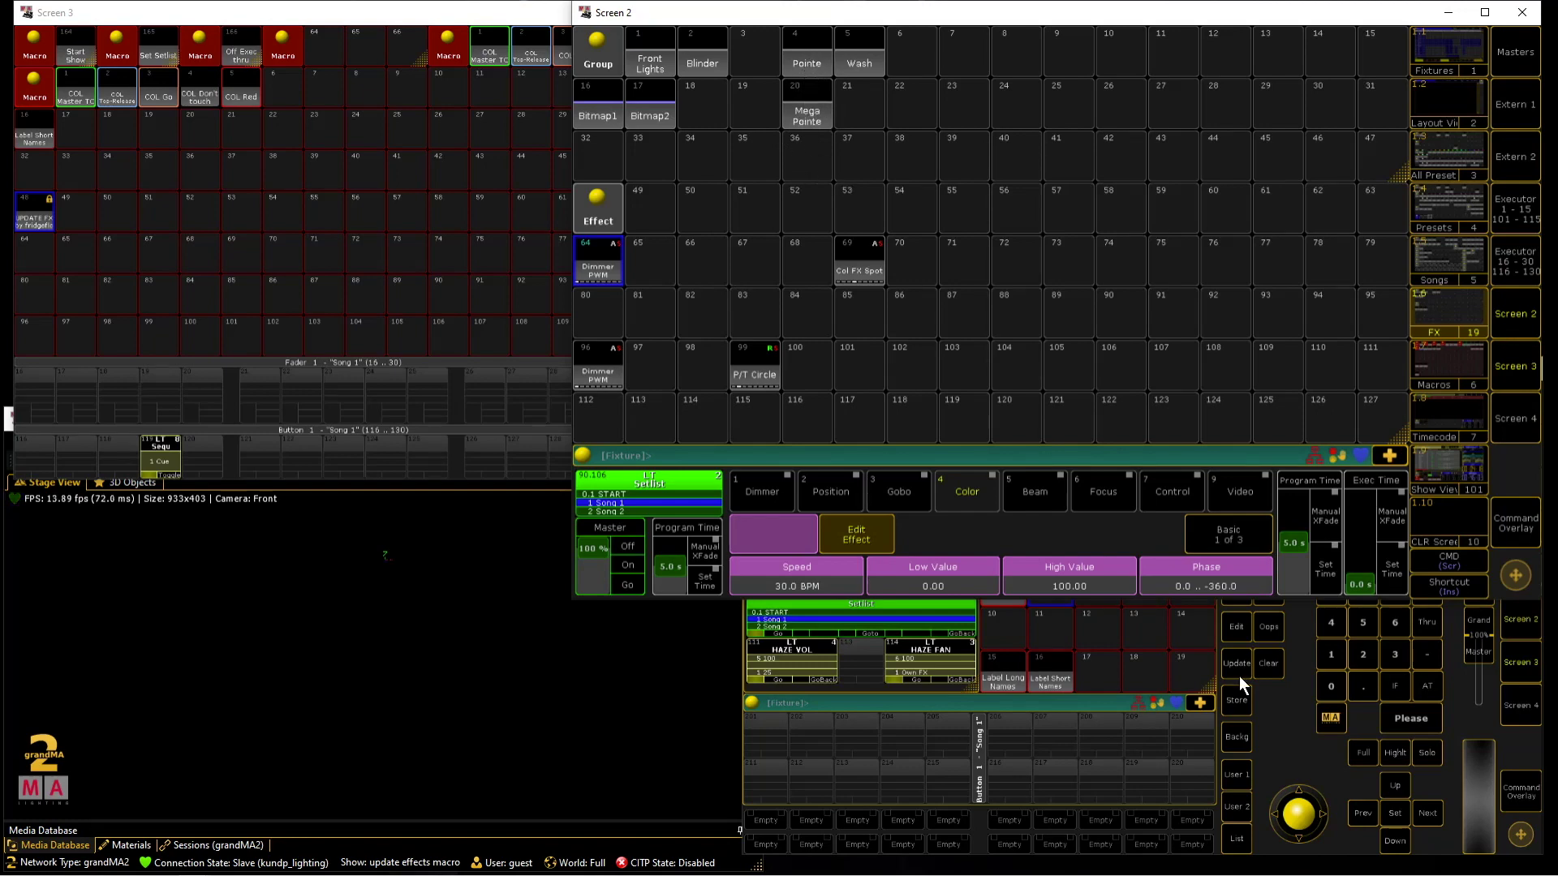
# Start Setup > Cloning and take the Mega Pointes as the clone source
pyautogui.click(1307, 783)
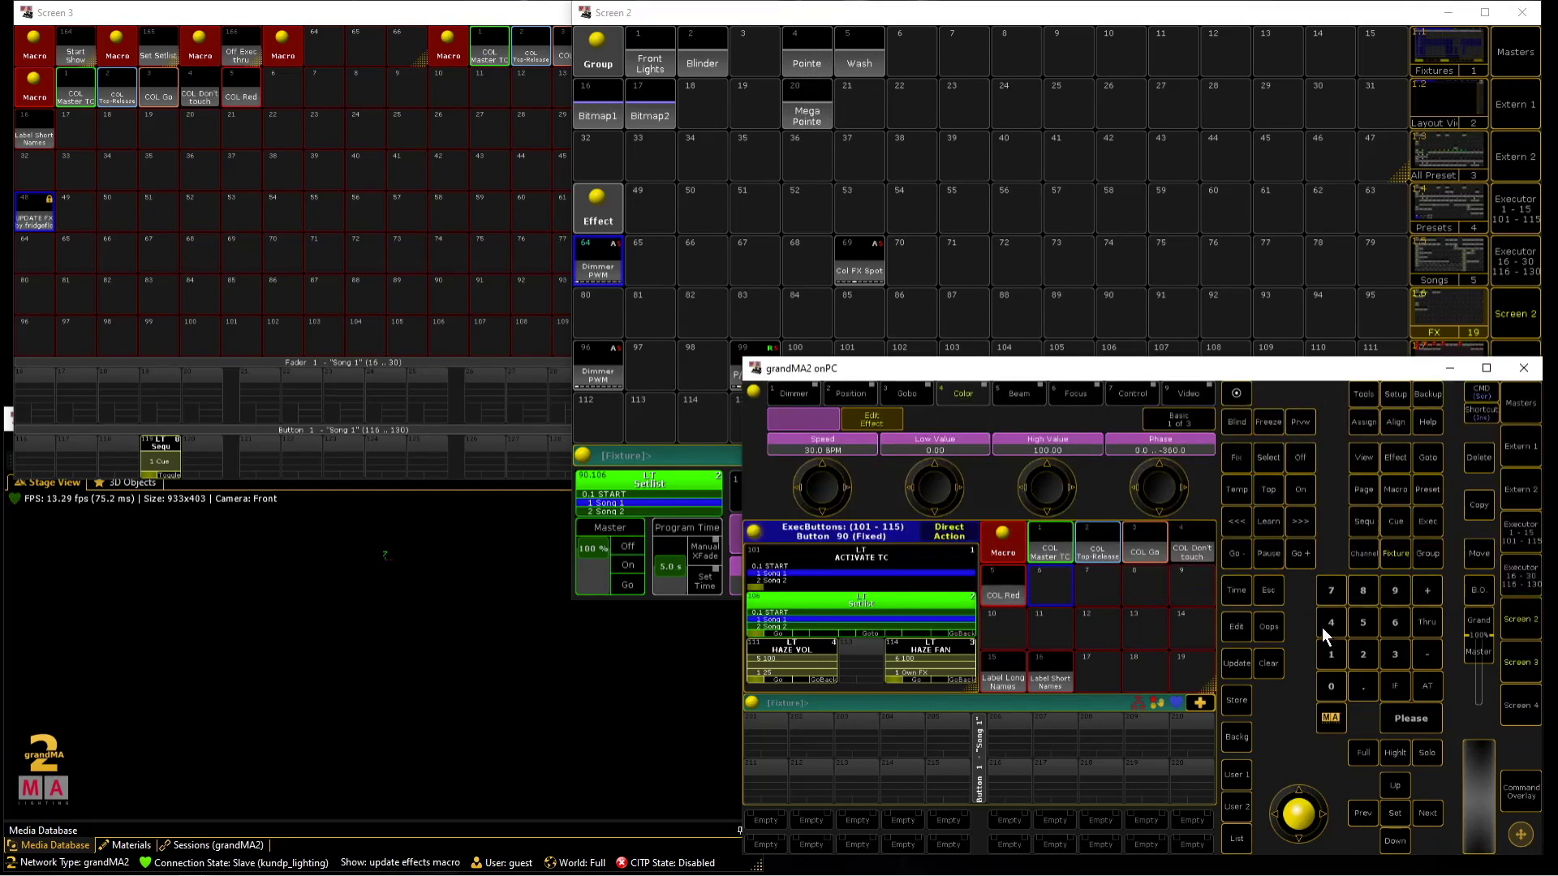
pyautogui.click(1396, 395)
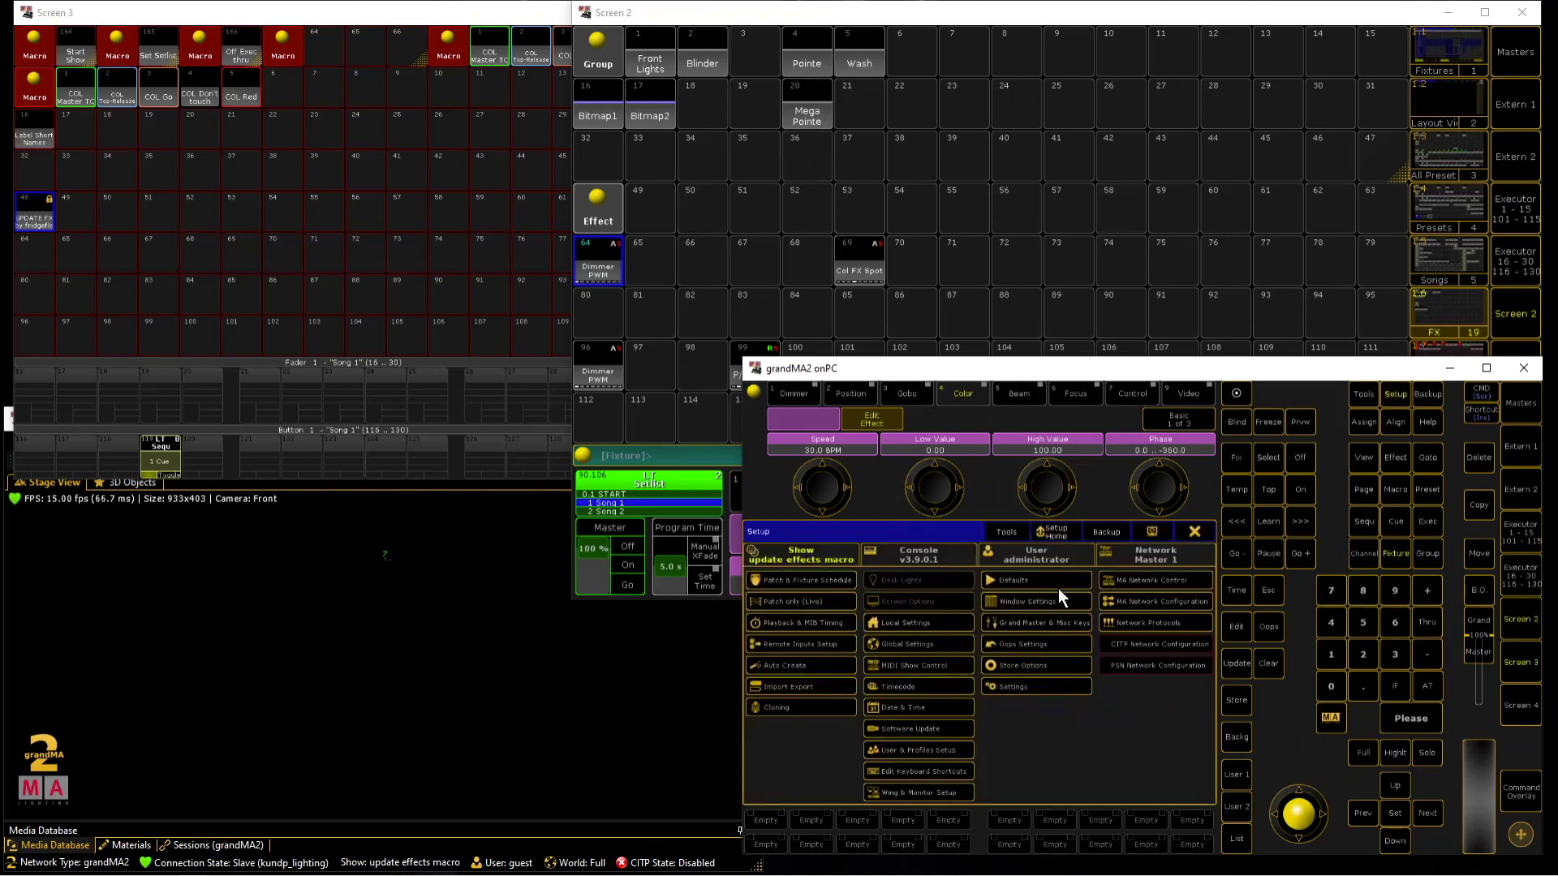
pyautogui.click(790, 706)
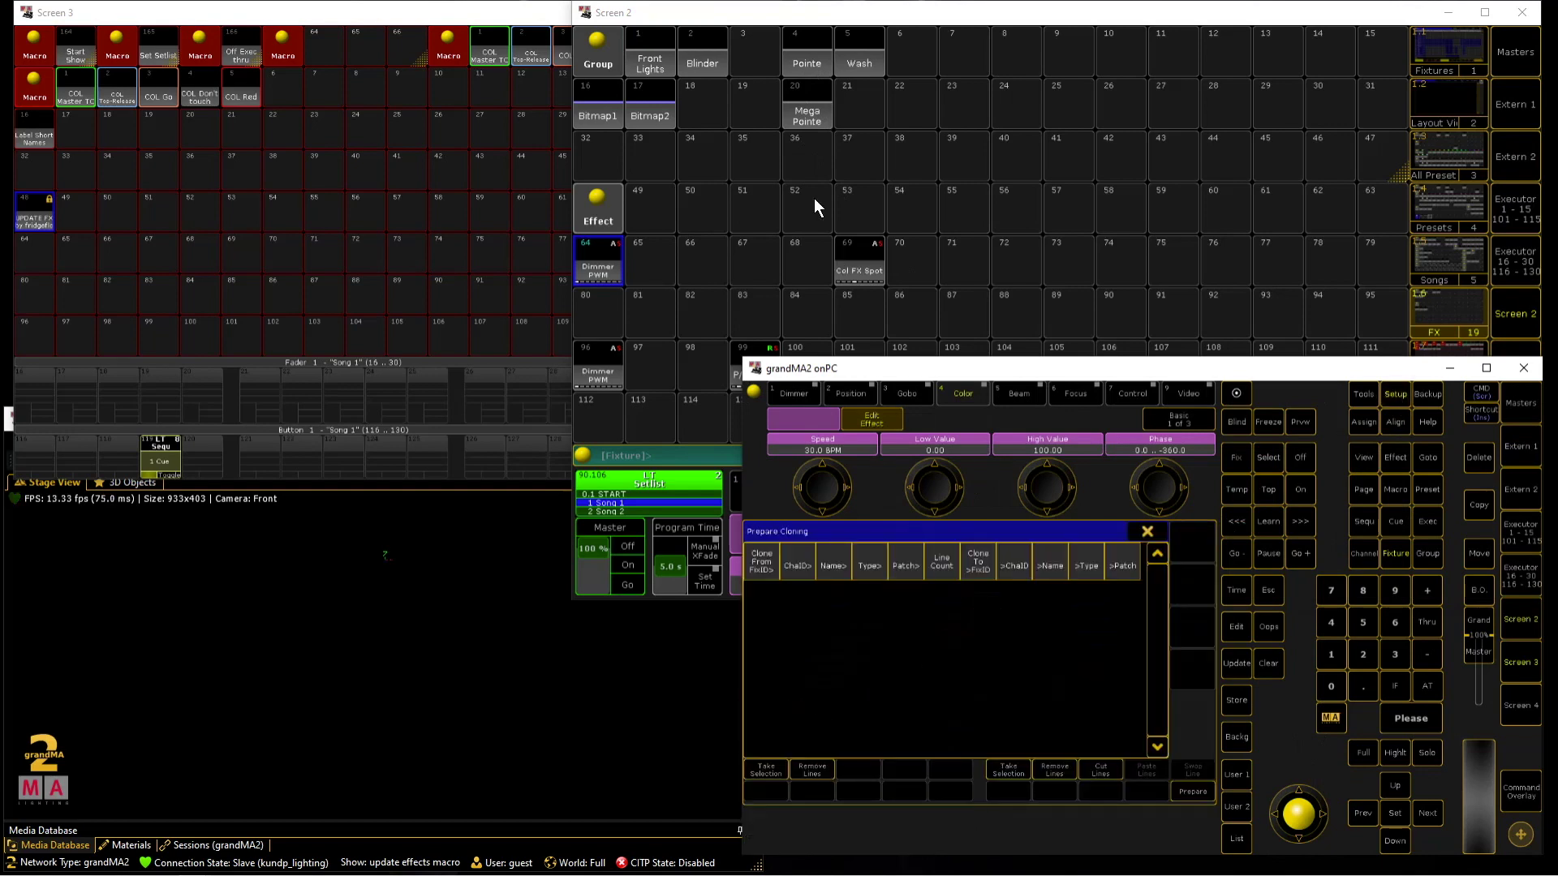
pyautogui.click(808, 116)
pyautogui.click(763, 774)
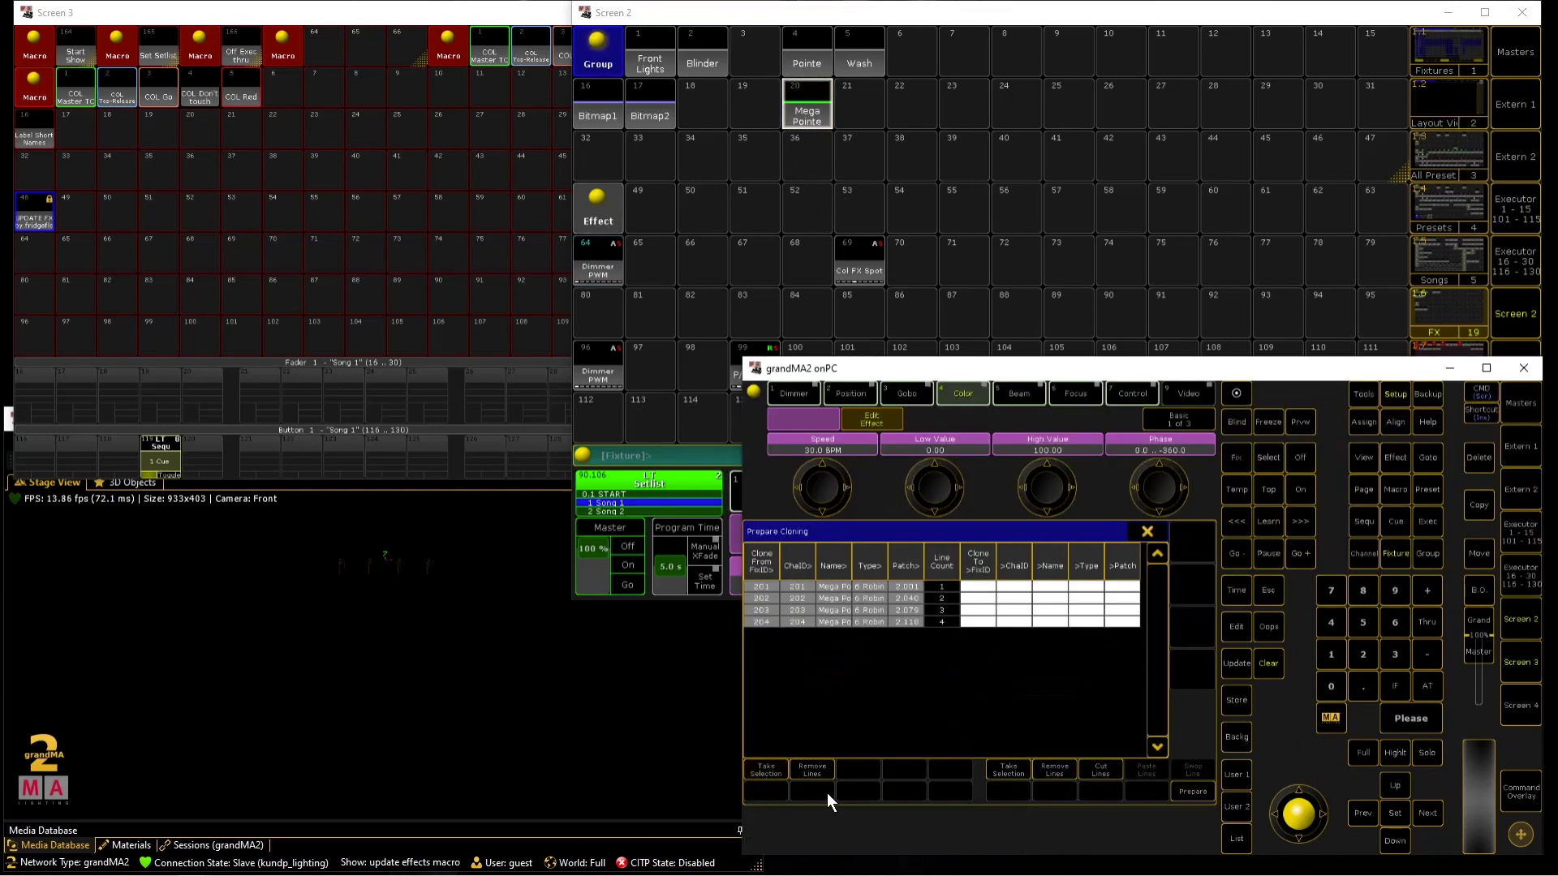
# Take the Pointe fixtures as the clone destination and prepare the clone
pyautogui.click(806, 54)
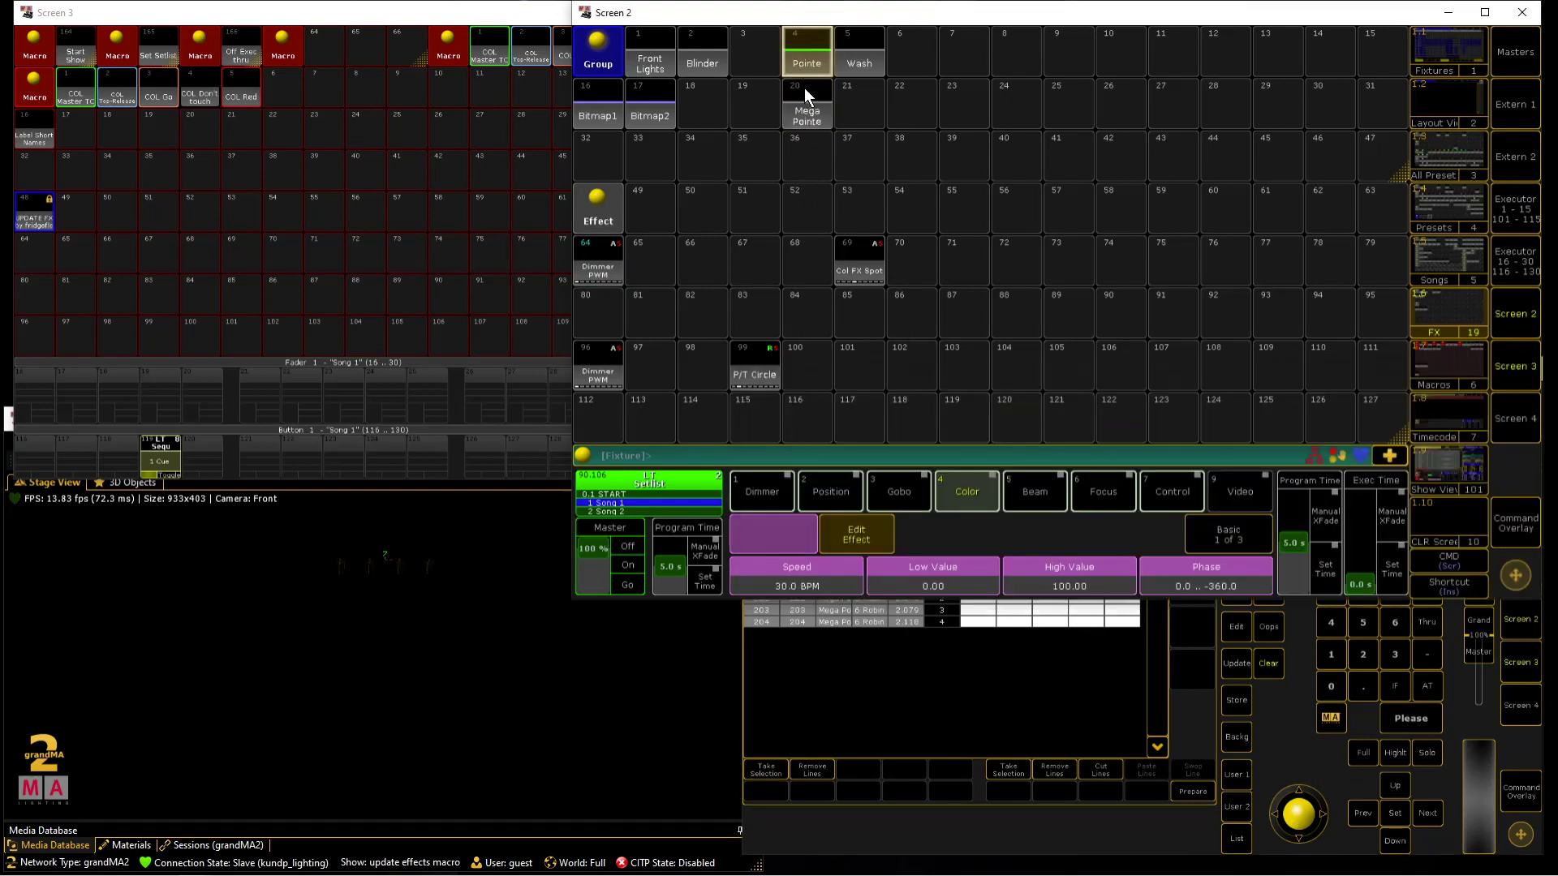
pyautogui.click(1004, 768)
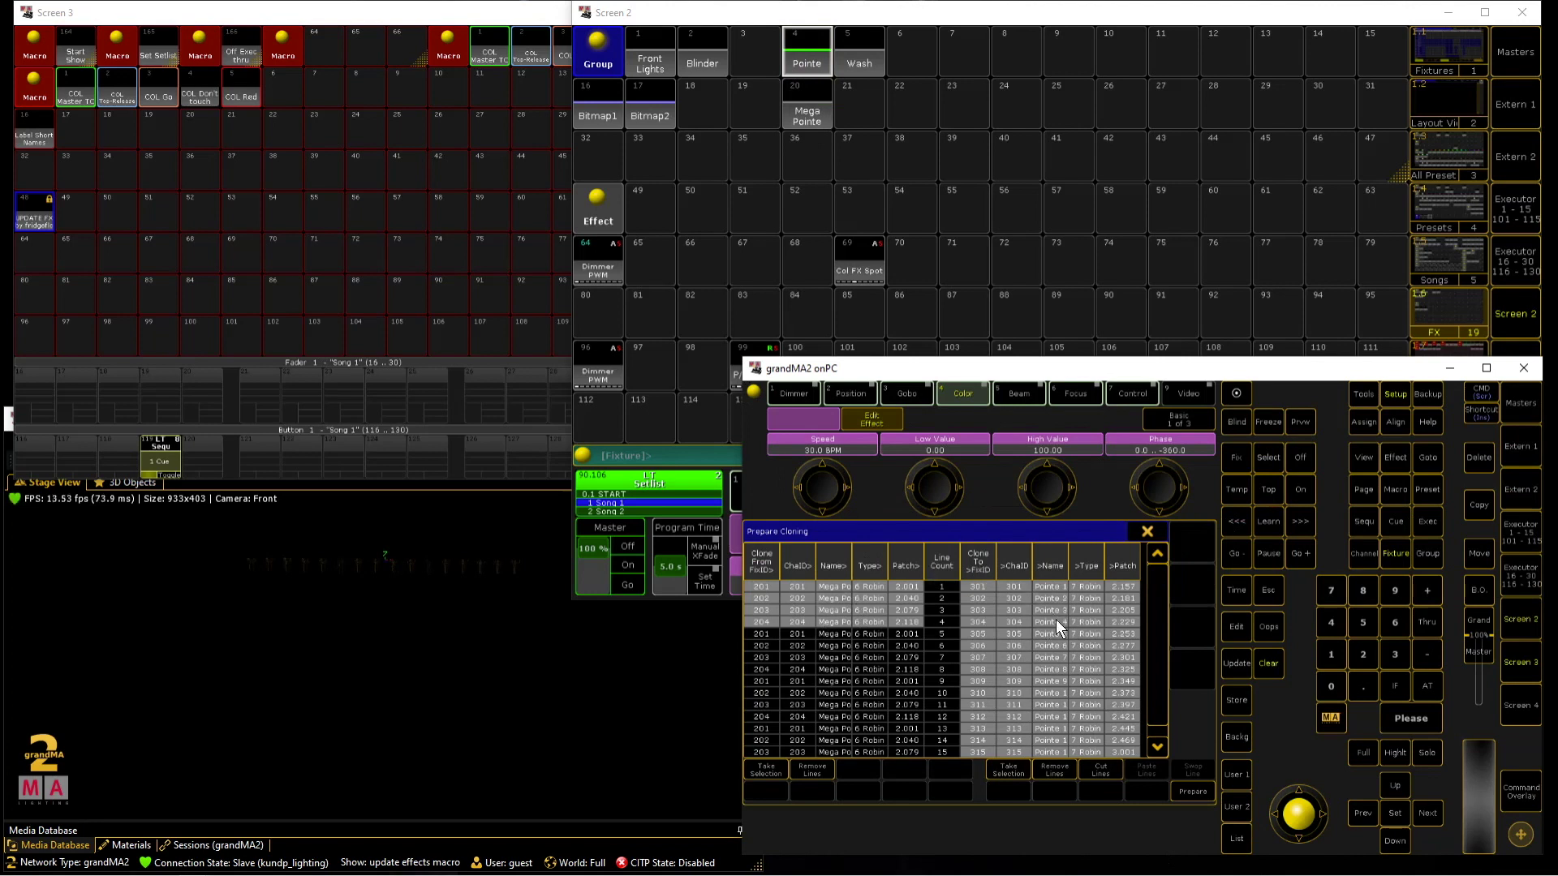
pyautogui.click(1185, 789)
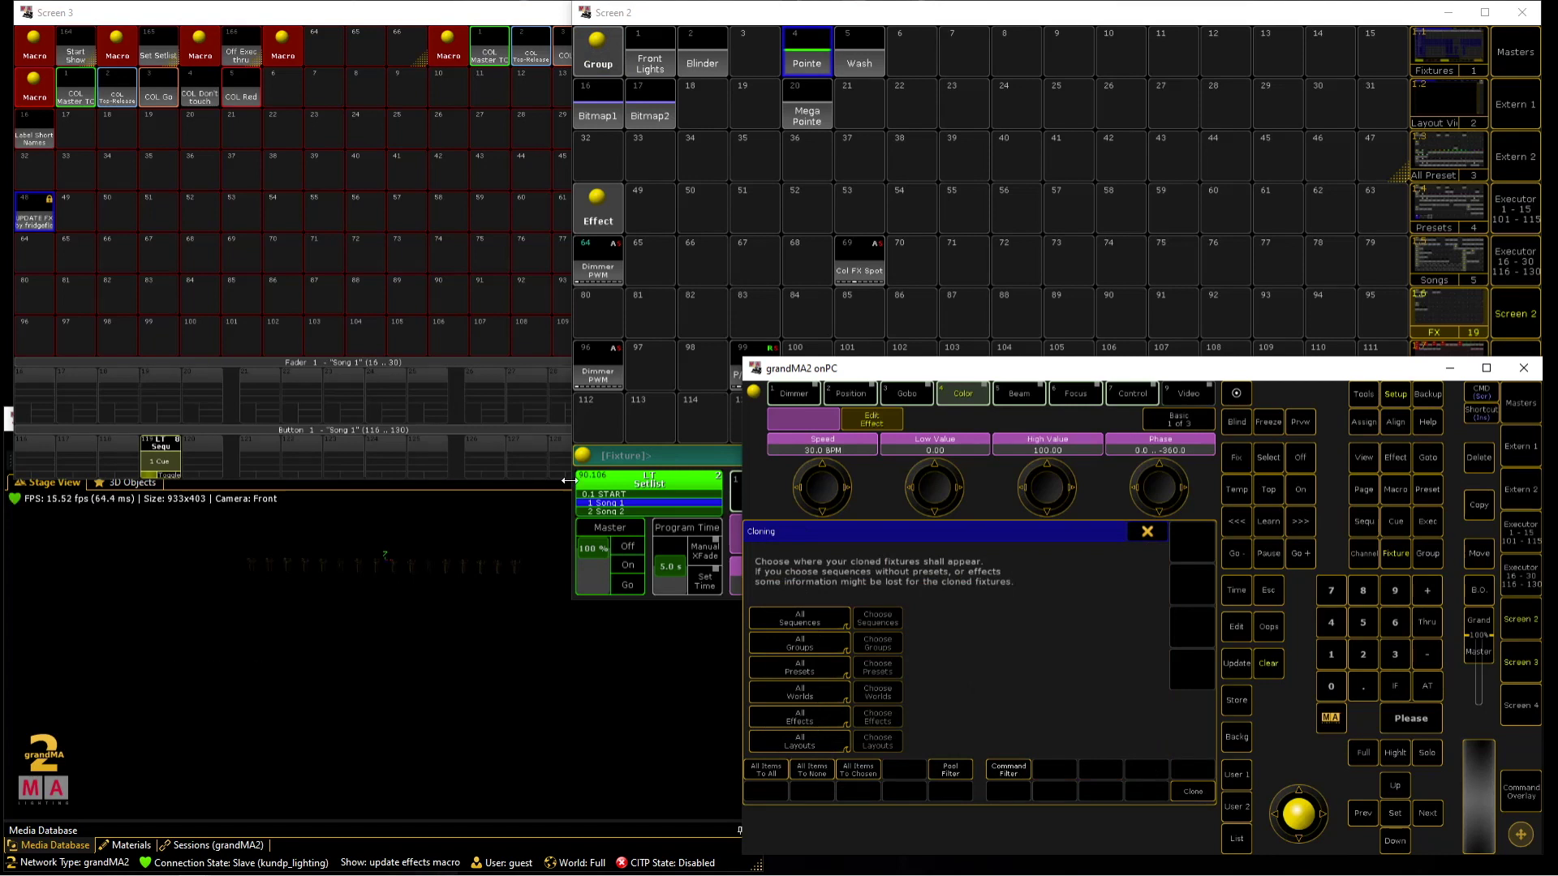
pyautogui.click(1179, 787)
# Confirm the clone with Low Prio Merge, then play and release the stored cue to test it
pyautogui.click(953, 683)
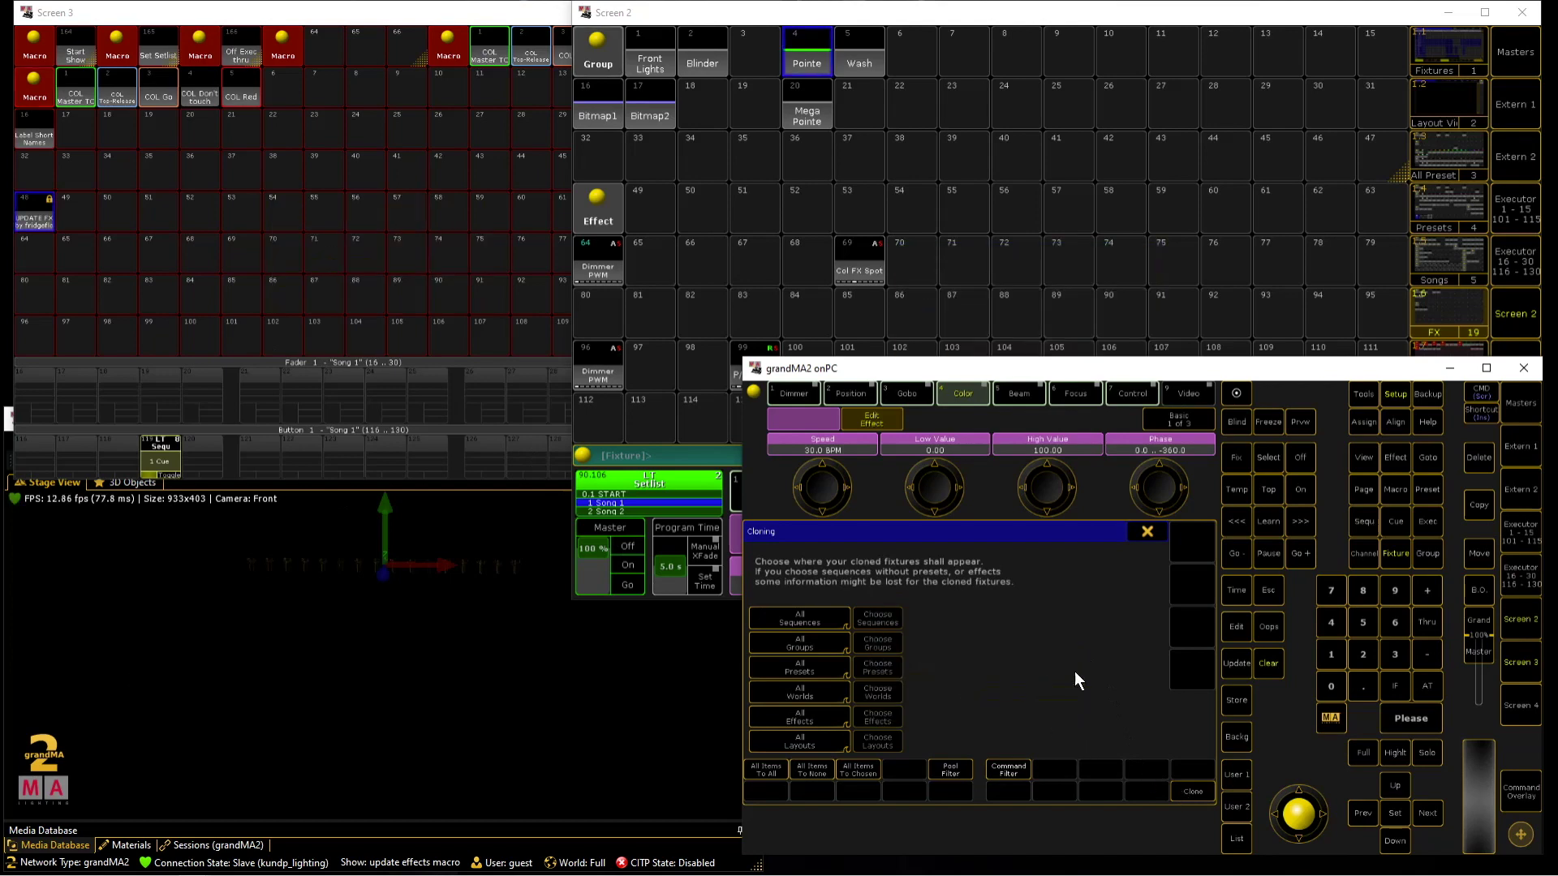
pyautogui.click(1147, 532)
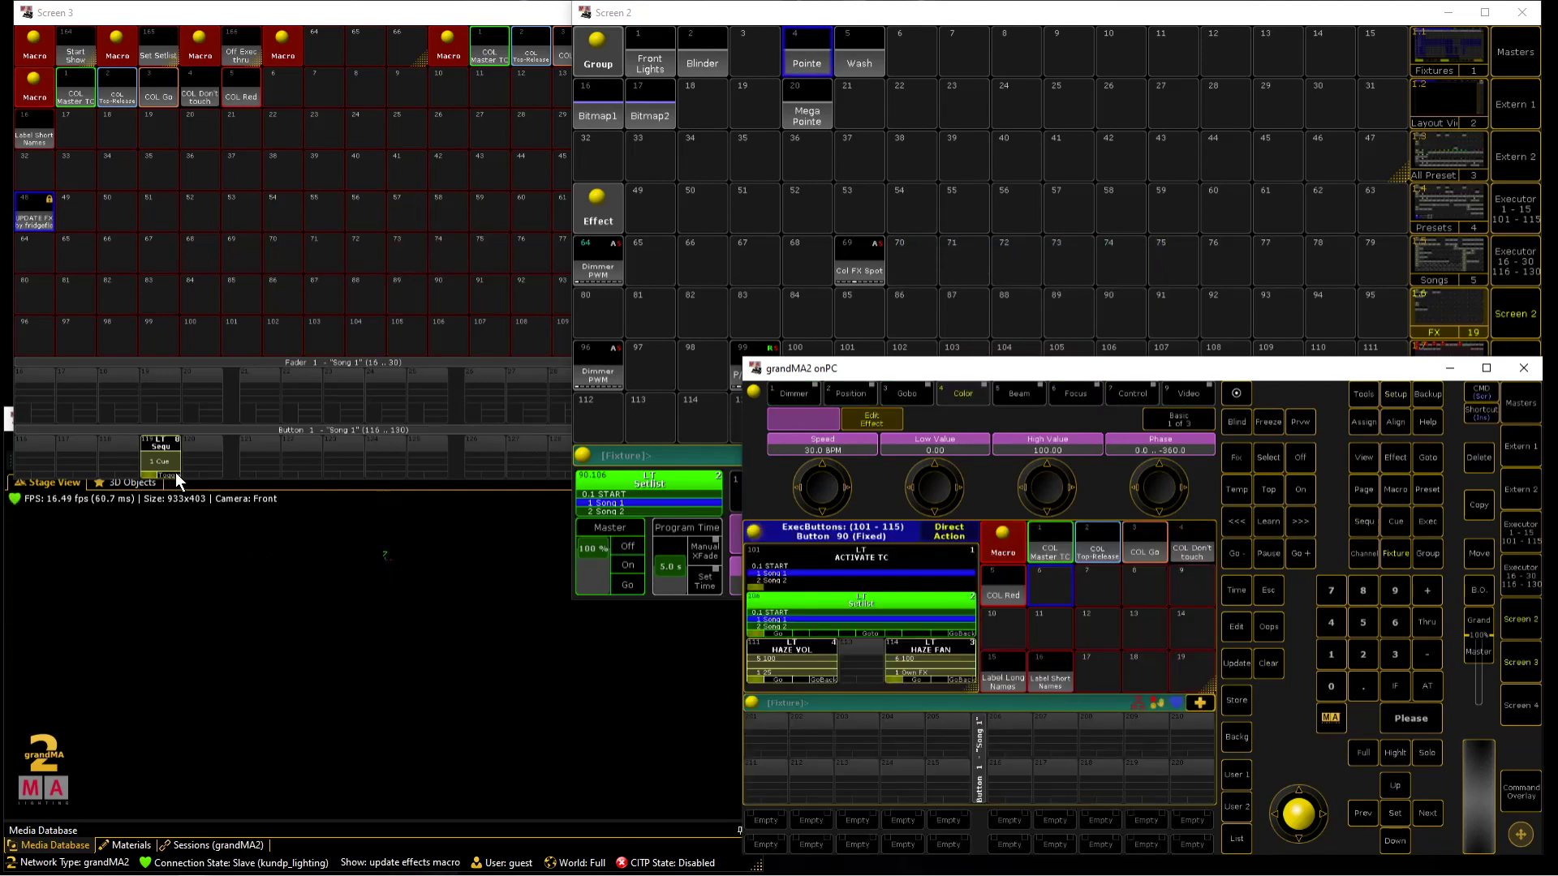
pyautogui.click(175, 473)
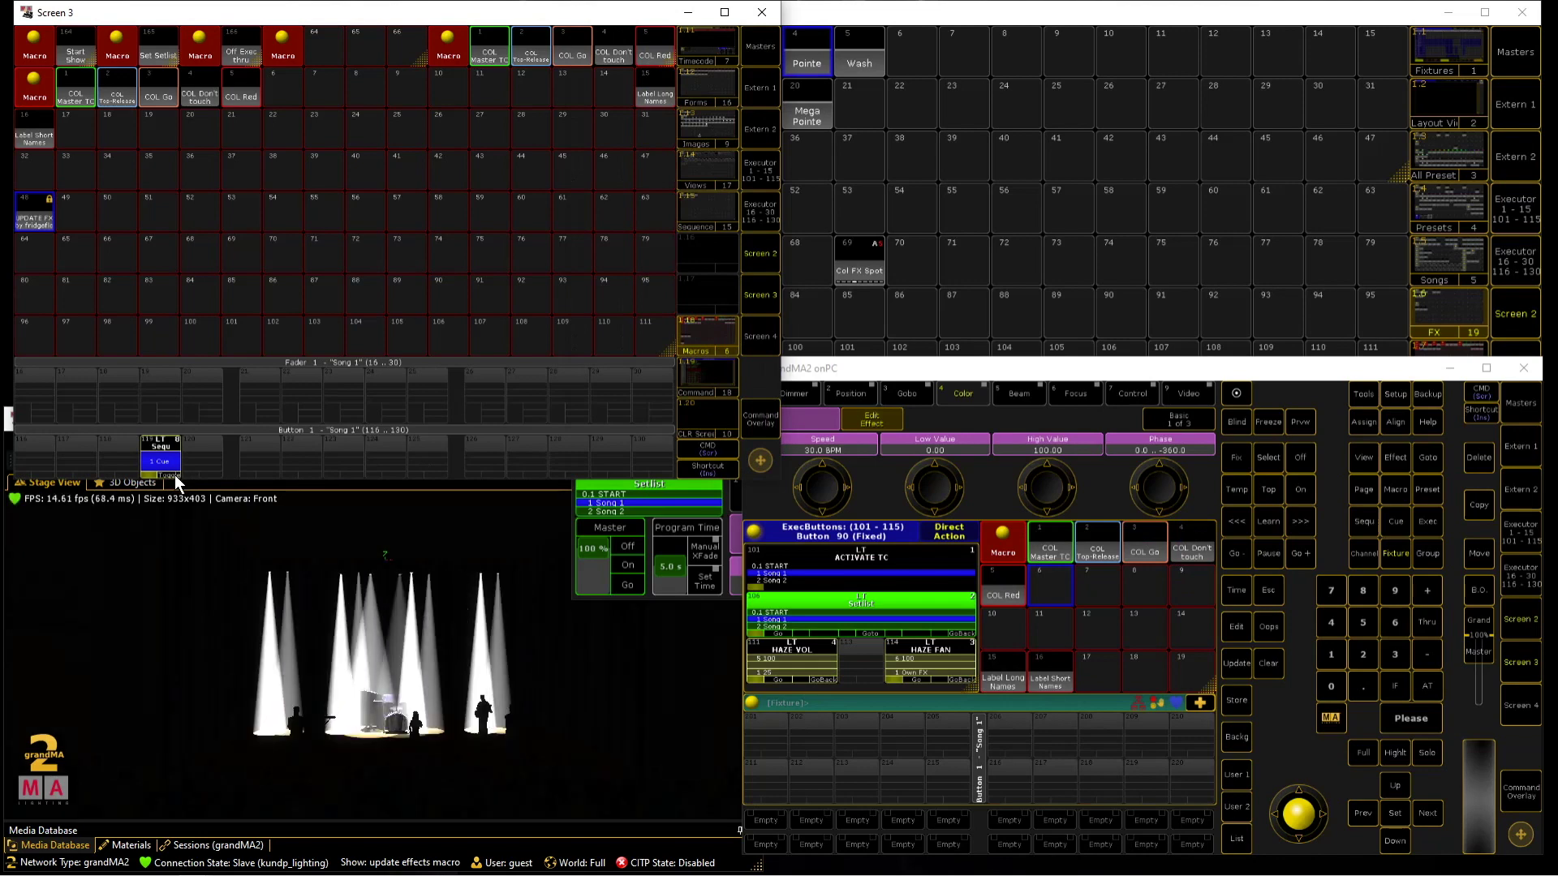
pyautogui.click(175, 473)
pyautogui.click(944, 16)
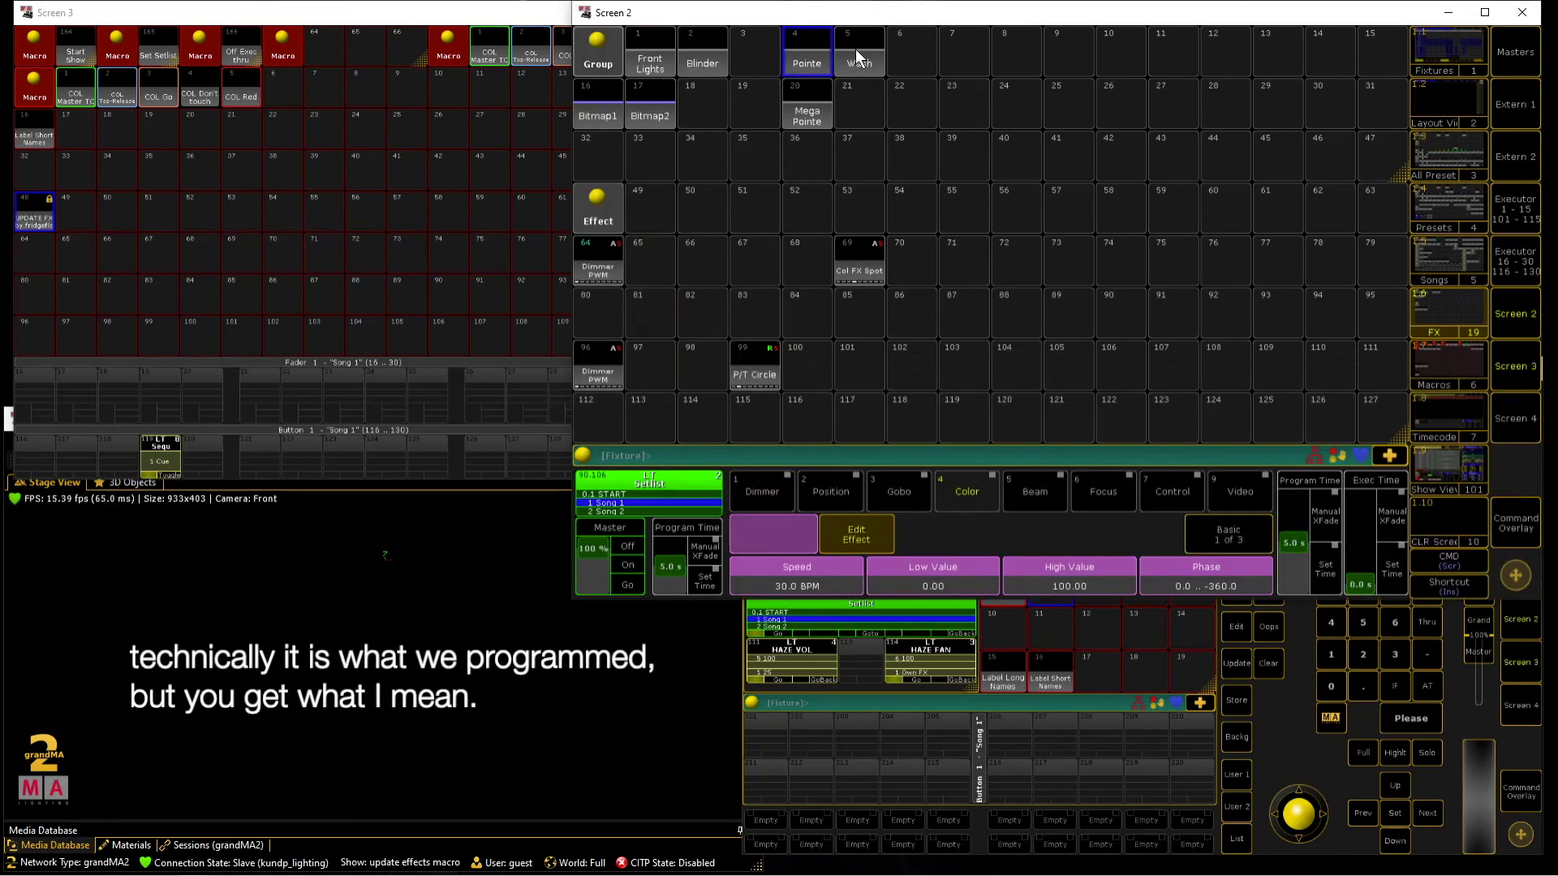
# In effect 64 'Dimmer PWM', remove all fixtures, then take the Pointe group selection (16 fixtures)
pyautogui.click(611, 265)
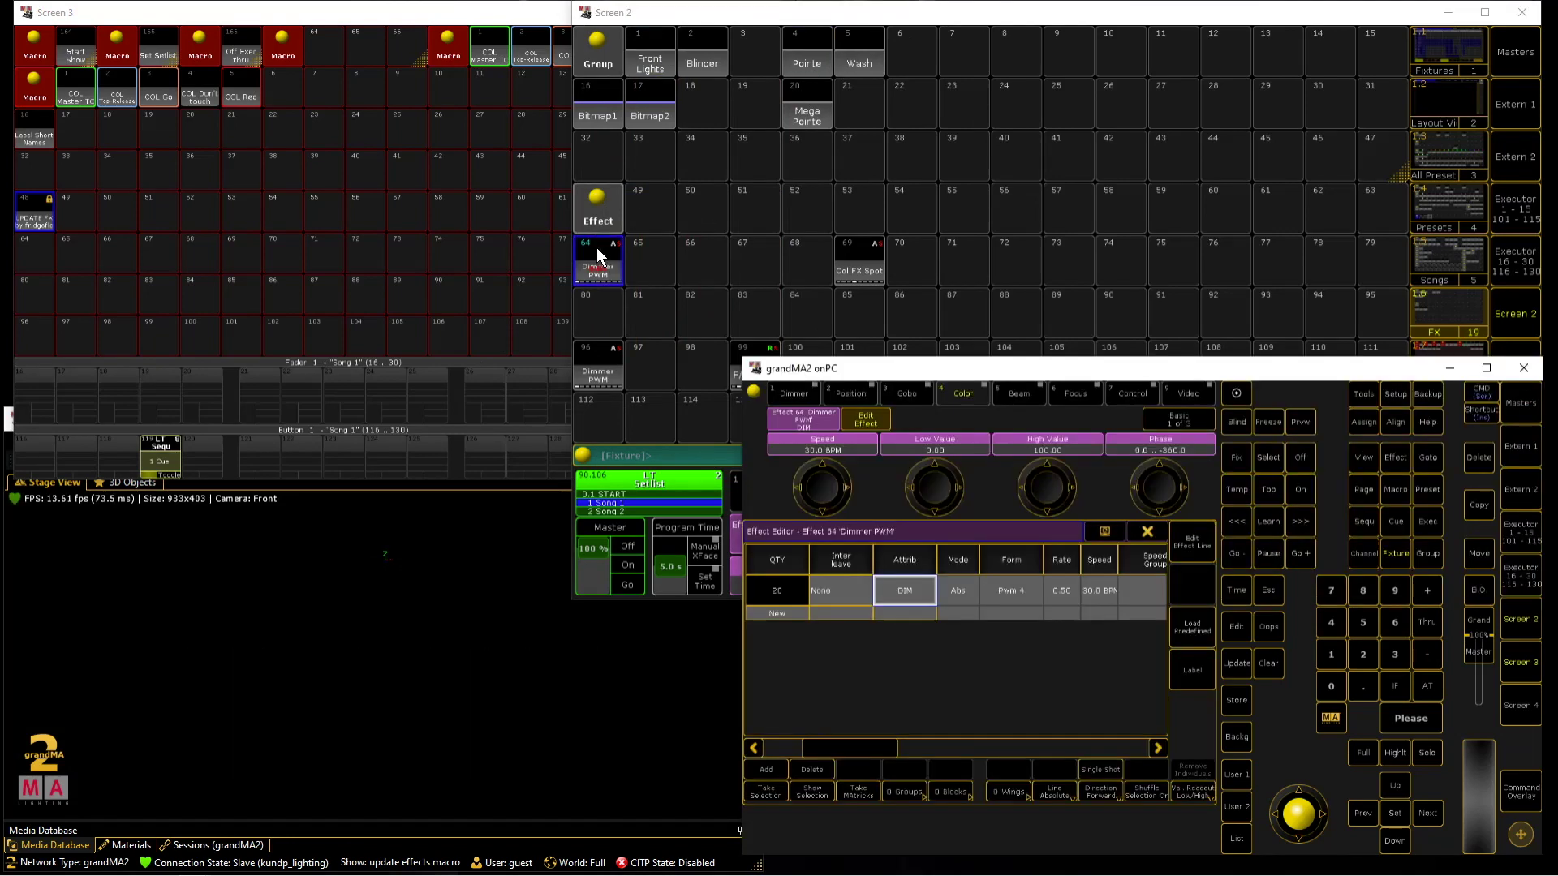
pyautogui.click(768, 792)
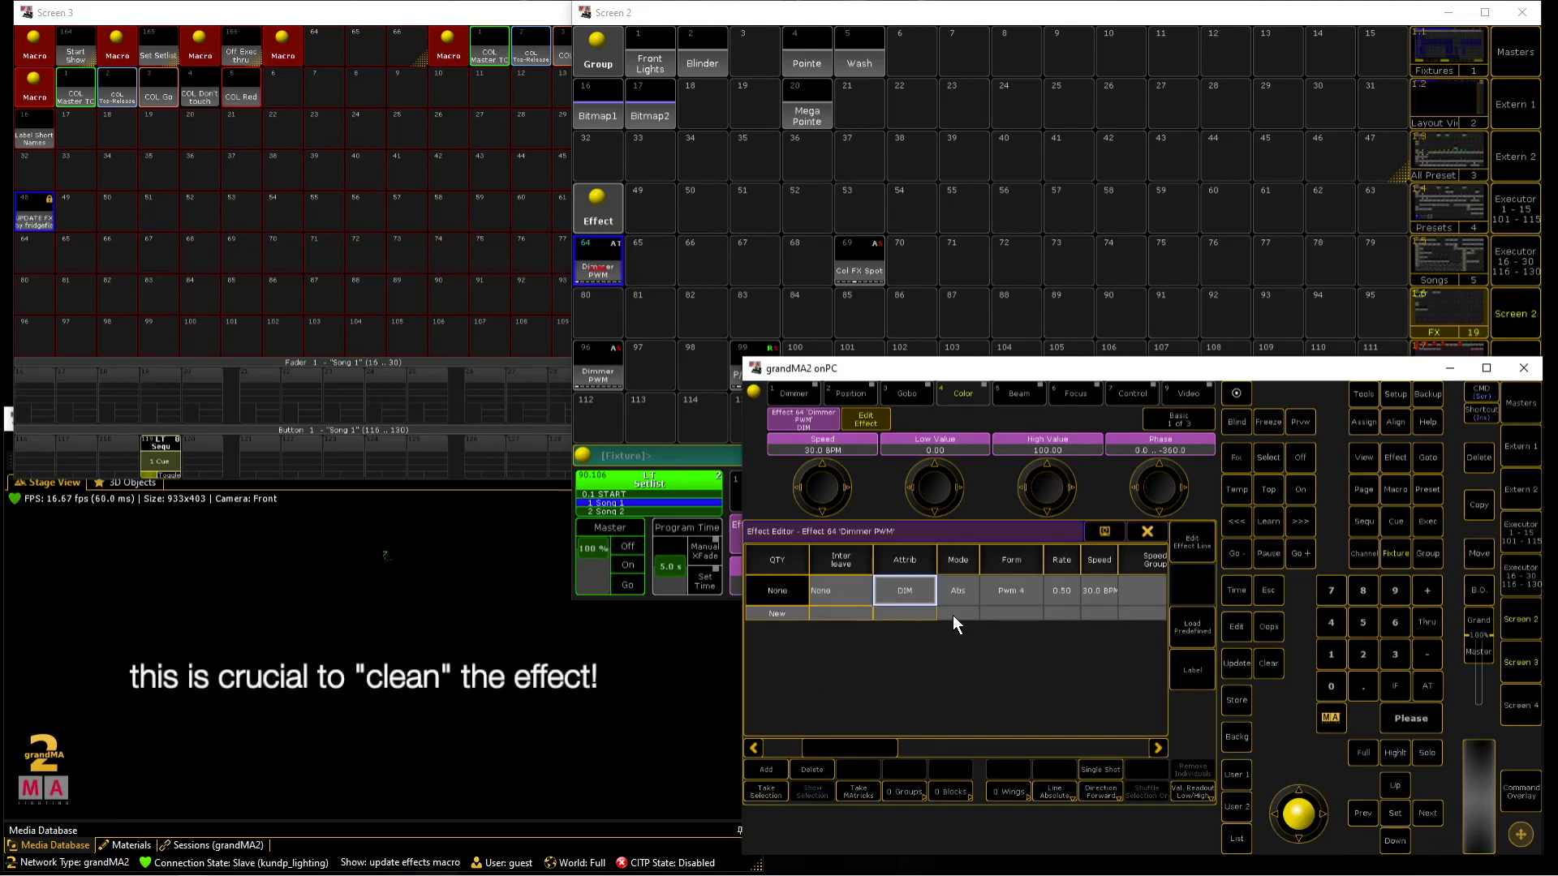
pyautogui.click(807, 61)
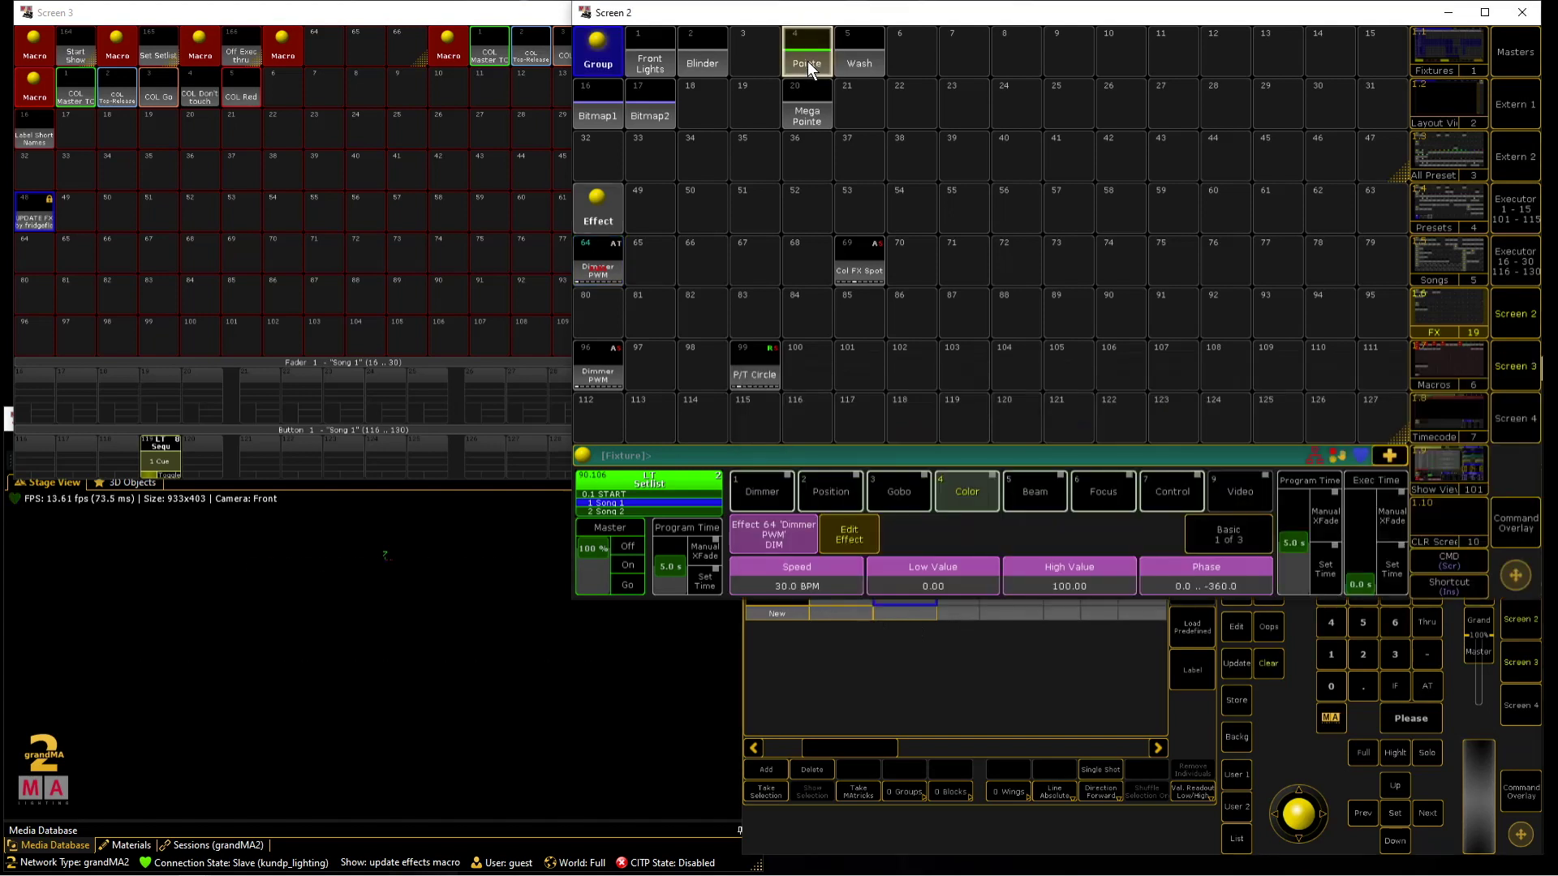
pyautogui.click(607, 267)
pyautogui.click(762, 791)
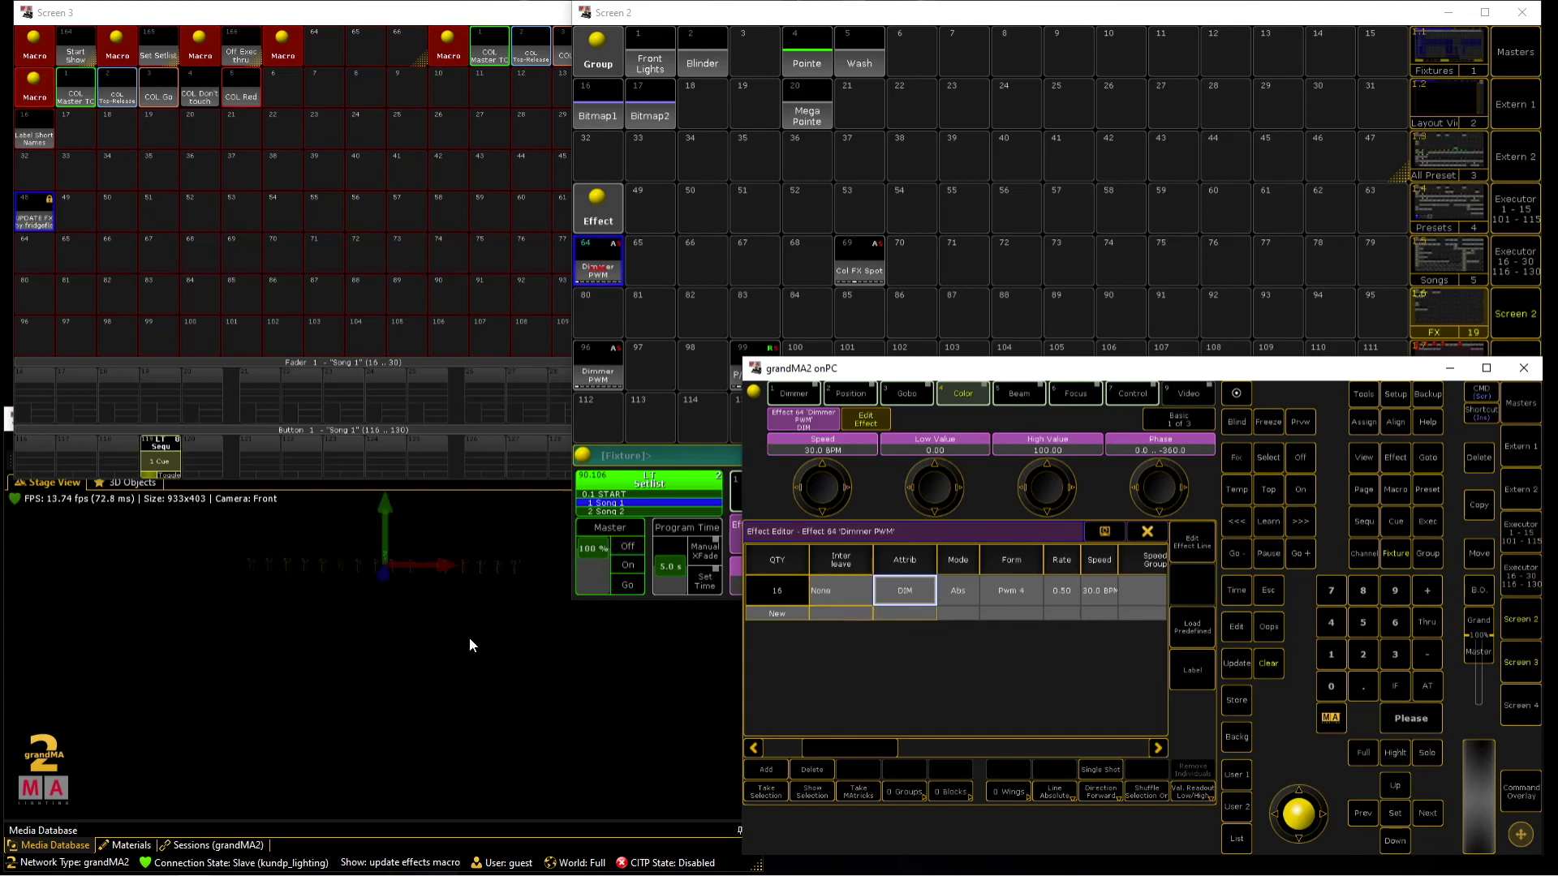
# Play the executor 119 cue to see the Pointes lit by Dimmer PWM in Stage View
pyautogui.click(168, 474)
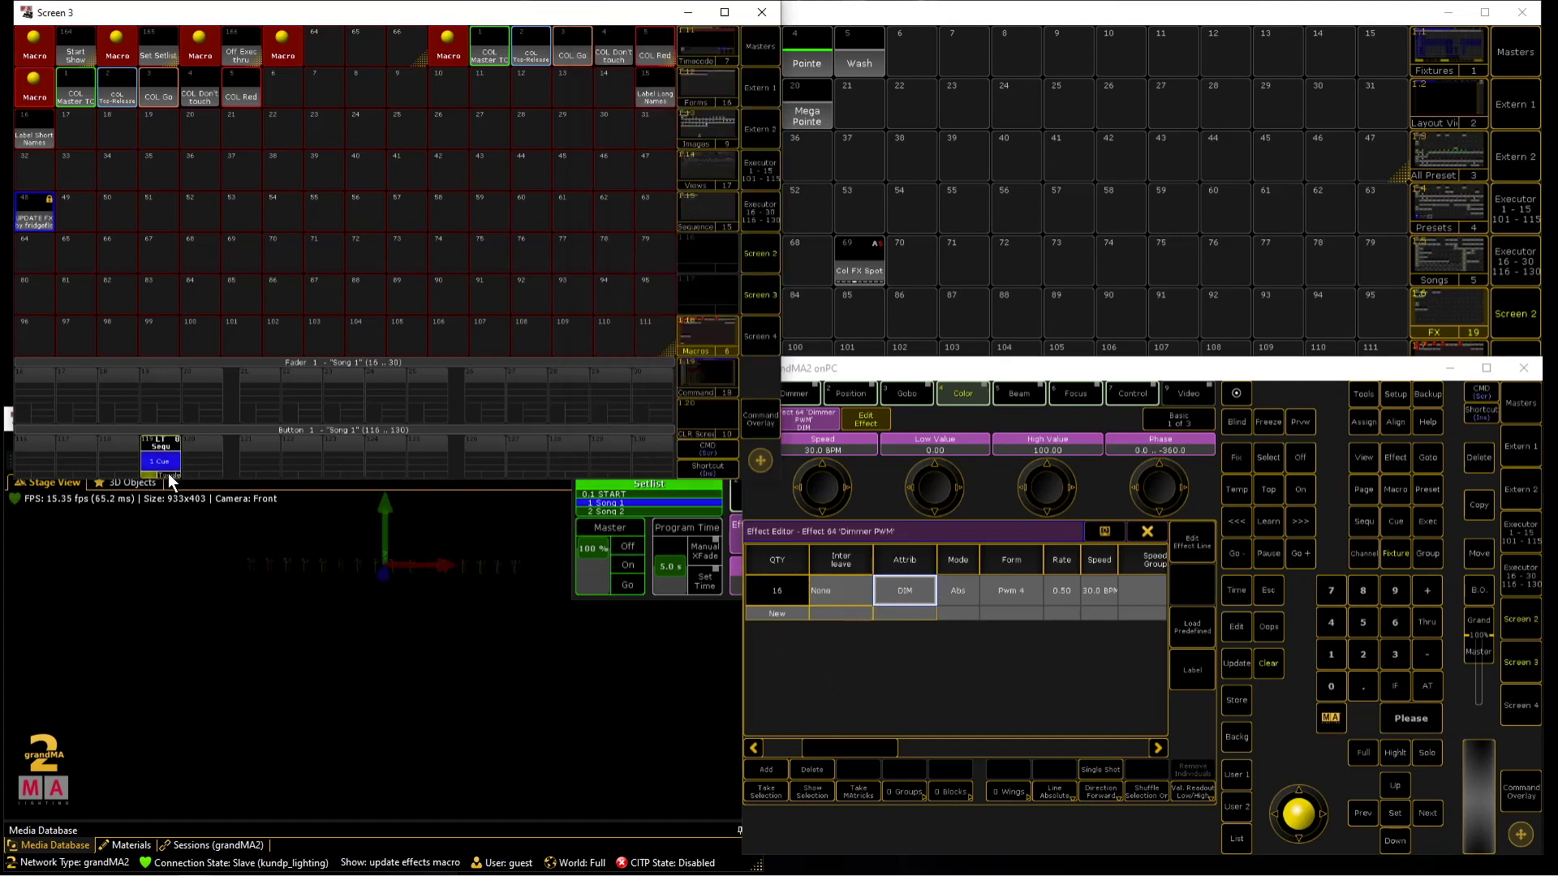